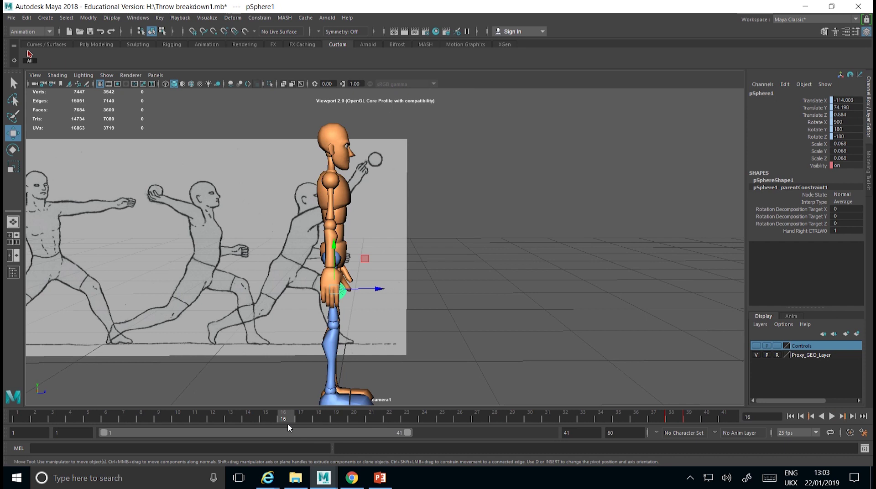
Delete the existing ball in the hand at frame 16 and the flying ball at frame 40, and return to frame 16
click(342, 302)
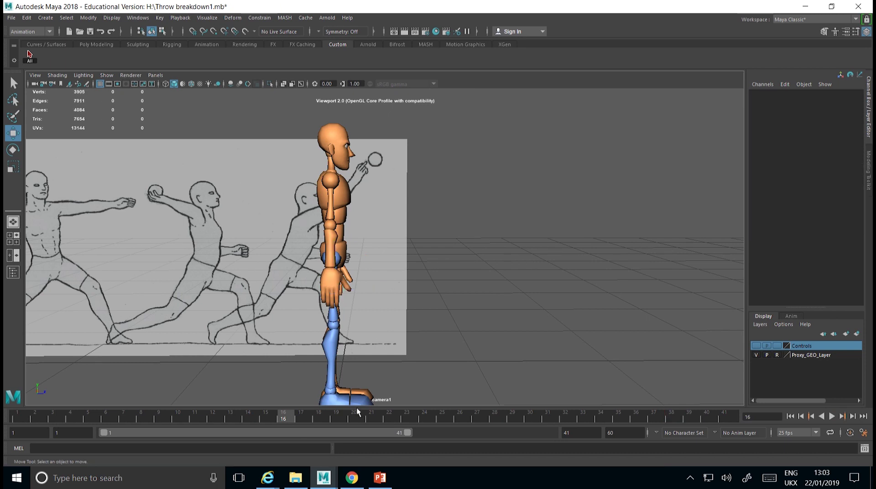
drag(388, 419, 707, 417)
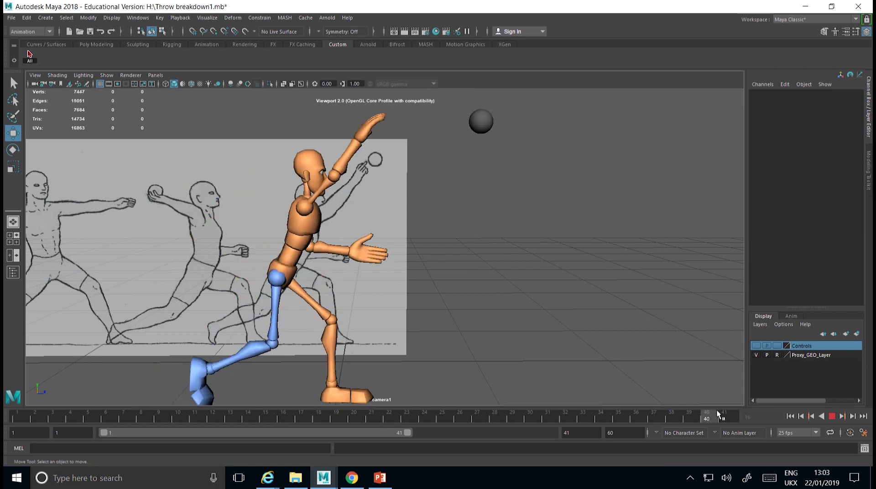
click(491, 121)
click(483, 229)
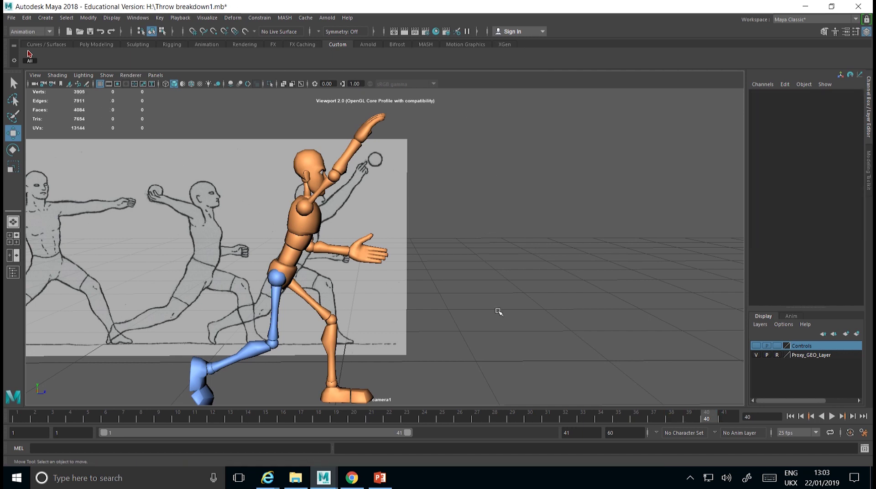
click(386, 418)
drag(385, 419, 283, 417)
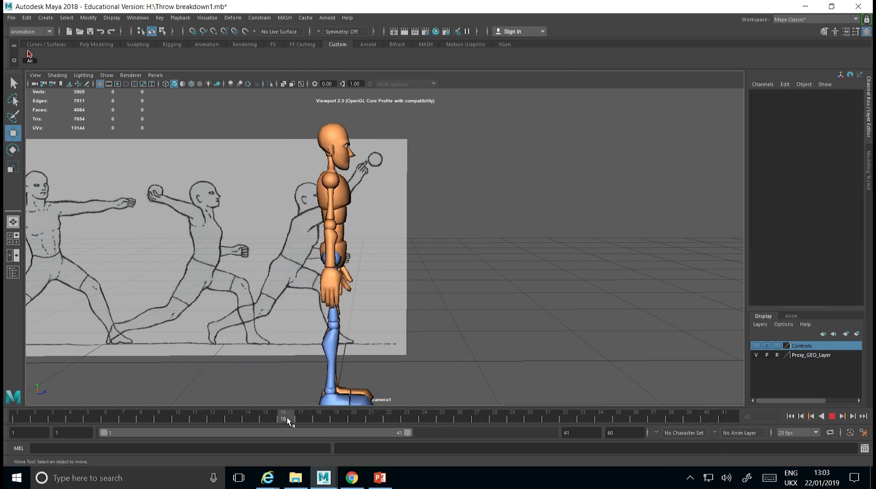
Create a polygon sphere and scale it down uniformly to about 0.162
click(94, 45)
click(31, 58)
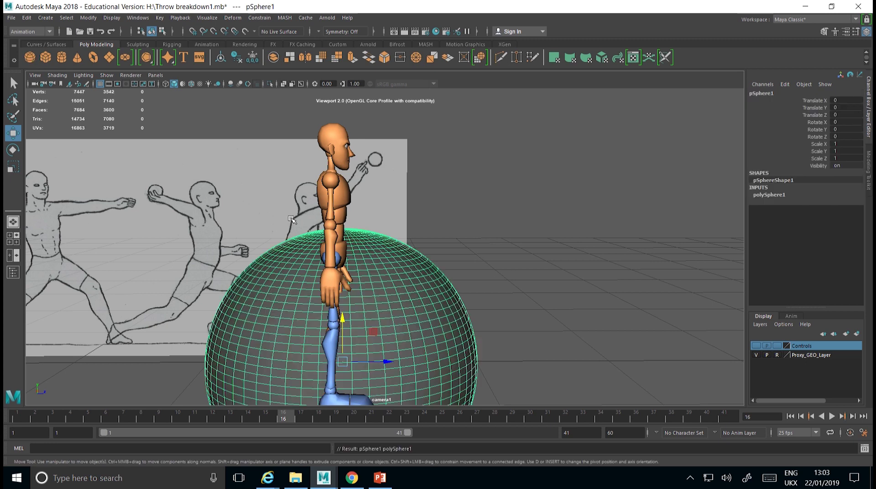
key(r)
drag(343, 362, 271, 355)
key(w)
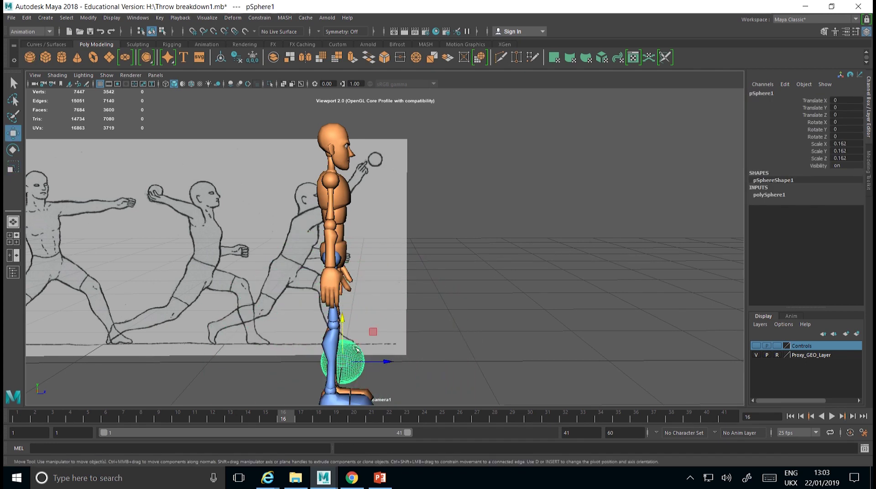
Move the sphere to the character's right hand at about X -115, Y 76.9, and scale it uniformly to about 0.072
drag(343, 340, 344, 256)
alt+drag(368, 289, 275, 294)
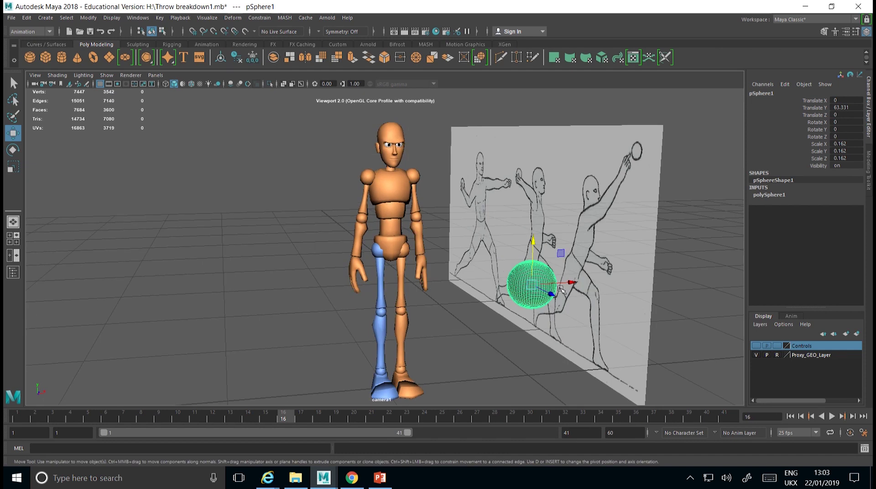
drag(562, 288, 417, 304)
mouse_move(385, 271)
mouse_down()
mouse_move(385, 254)
mouse_move(397, 274)
mouse_move(362, 274)
mouse_move(385, 272)
mouse_up()
key(r)
key(w)
key(r)
key(w)
scroll(386, 273, up, 3)
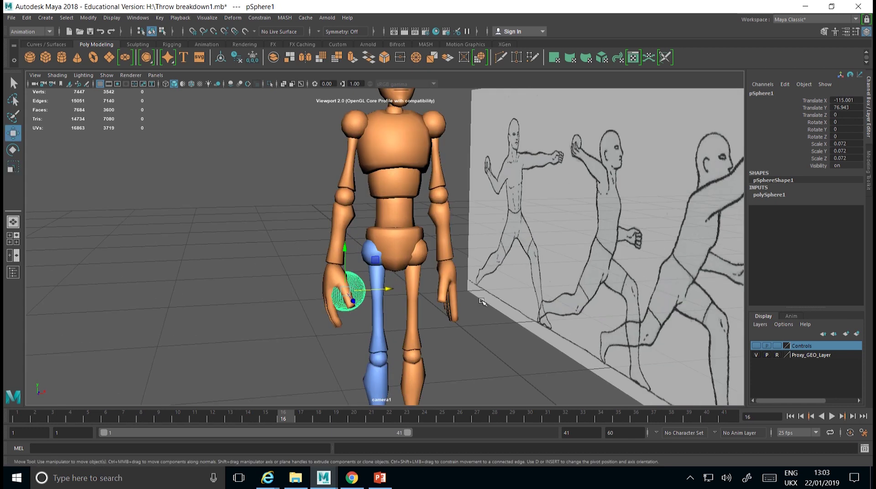
Make the Controls layer visible and set the right hand control's Master Grip to 80
click(756, 345)
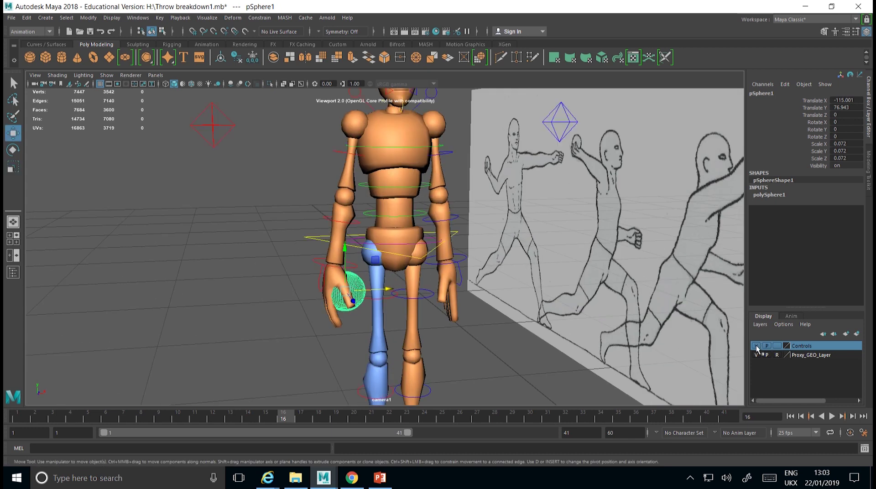
click(324, 281)
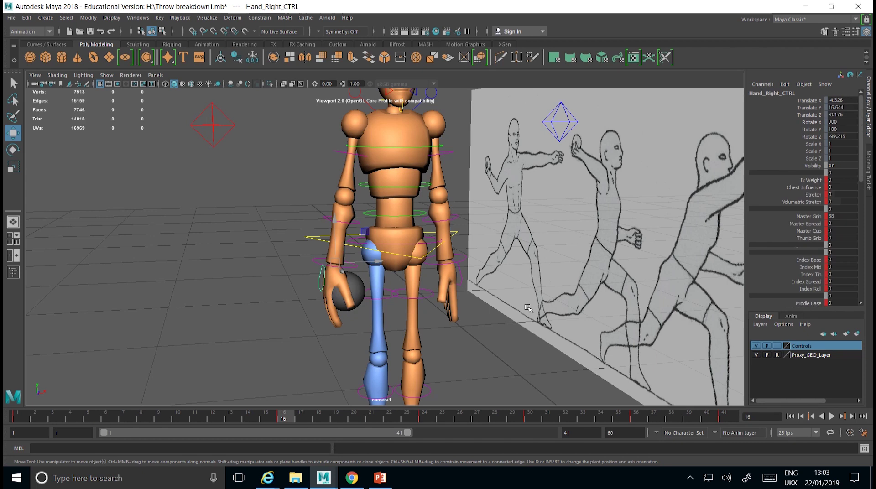
click(809, 216)
middle_drag(573, 252, 654, 250)
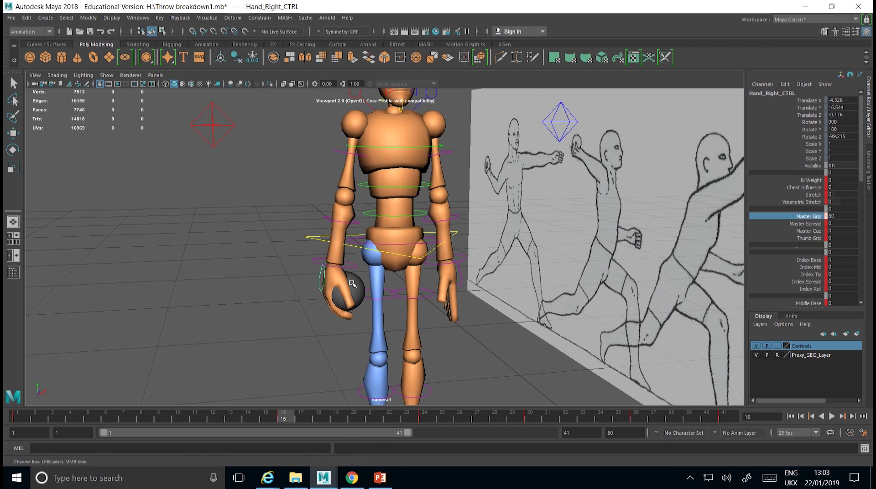
Shift the ball slightly along X to about -113.3 beside the right palm, staying at frame 16
click(365, 289)
key(w)
drag(365, 288, 415, 302)
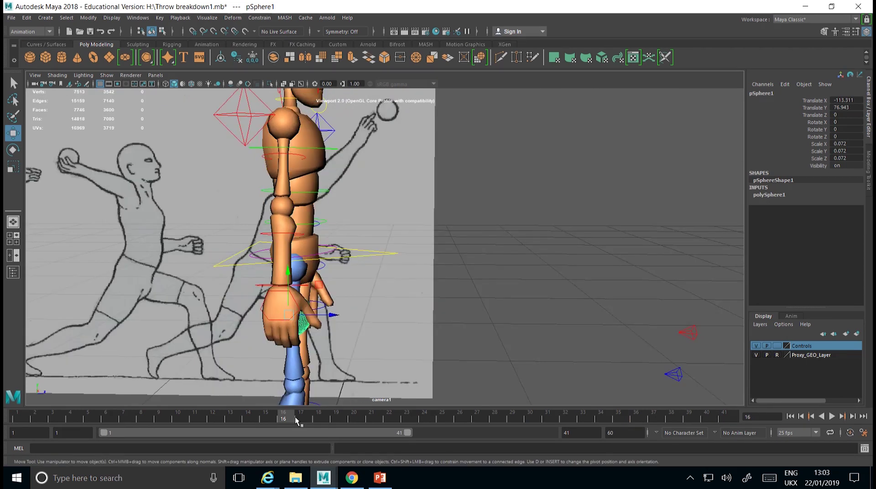
drag(297, 418, 293, 419)
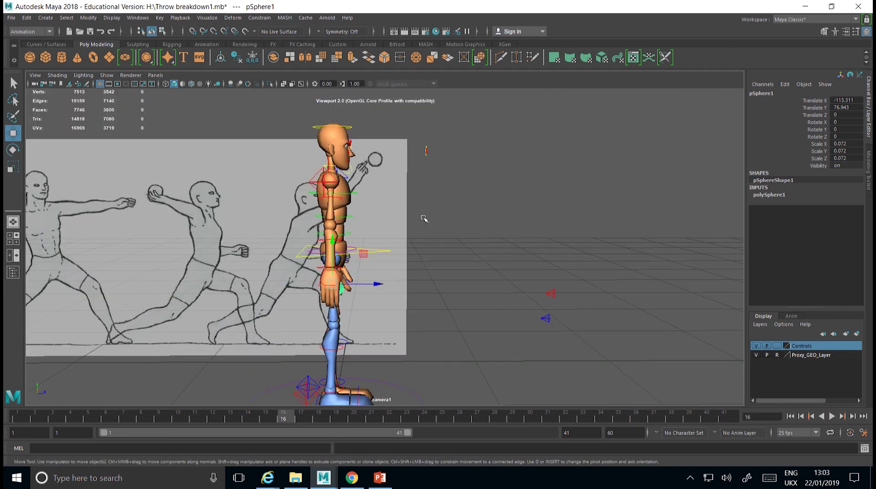
Using the Animation menu set, parent-constrain the ball to the right hand control, with the hand control as the driver
scroll(364, 307, up, 1)
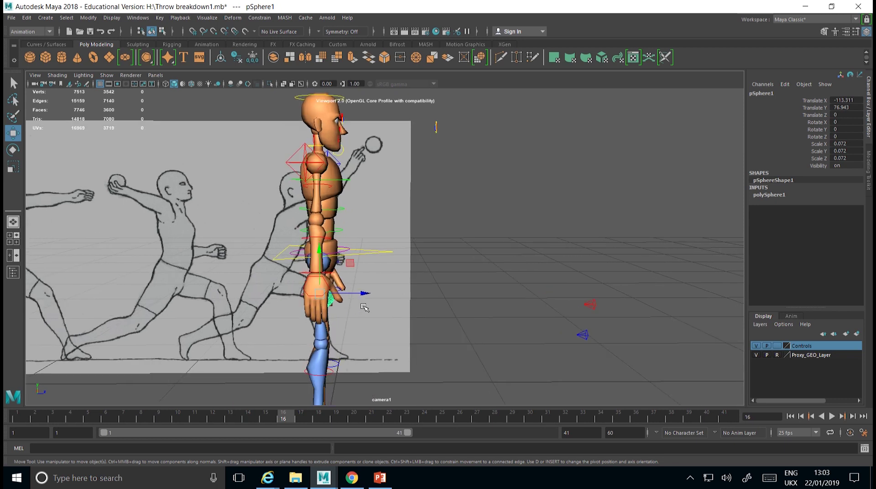
alt+drag(365, 308, 416, 263)
scroll(391, 258, up, 7)
alt+middle_drag(417, 263, 321, 264)
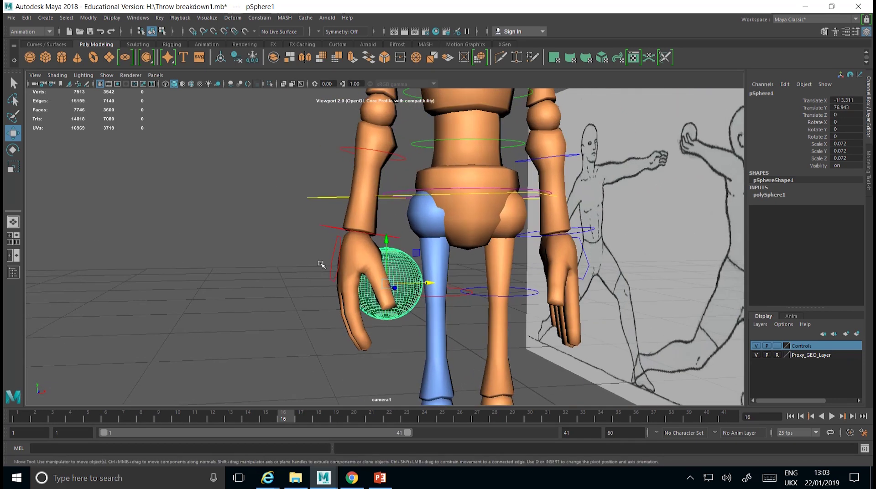
click(336, 264)
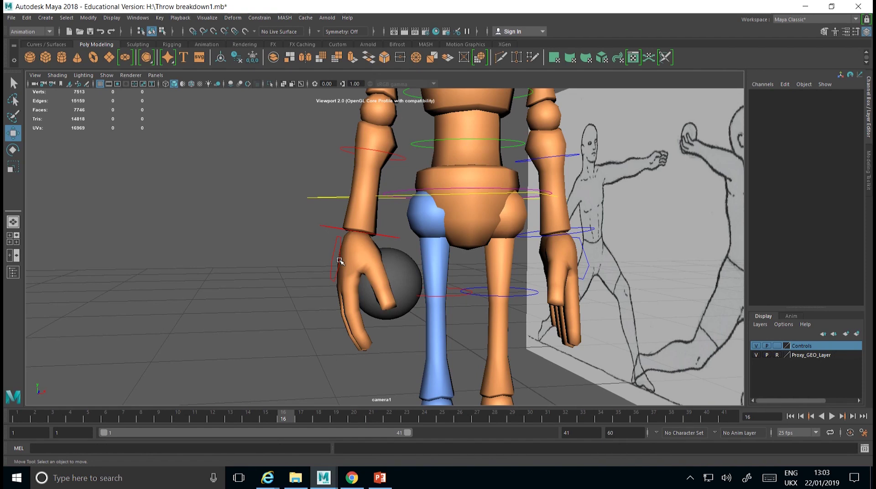
click(42, 32)
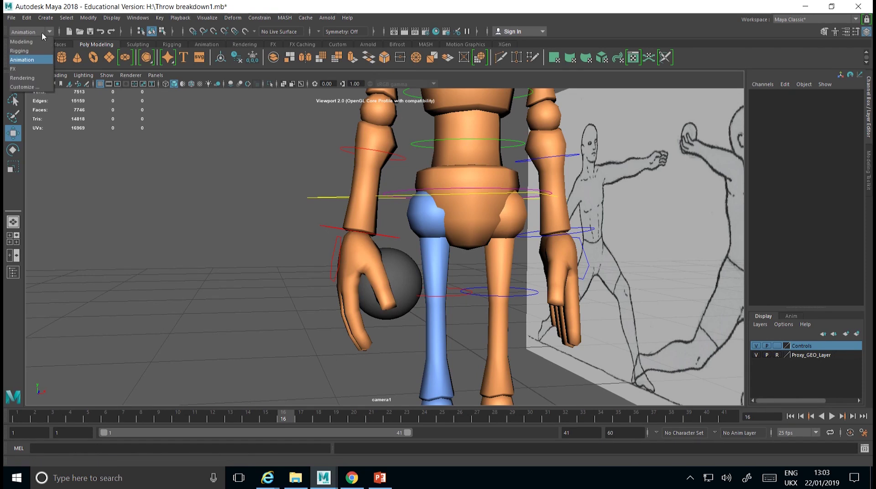
click(32, 60)
click(260, 18)
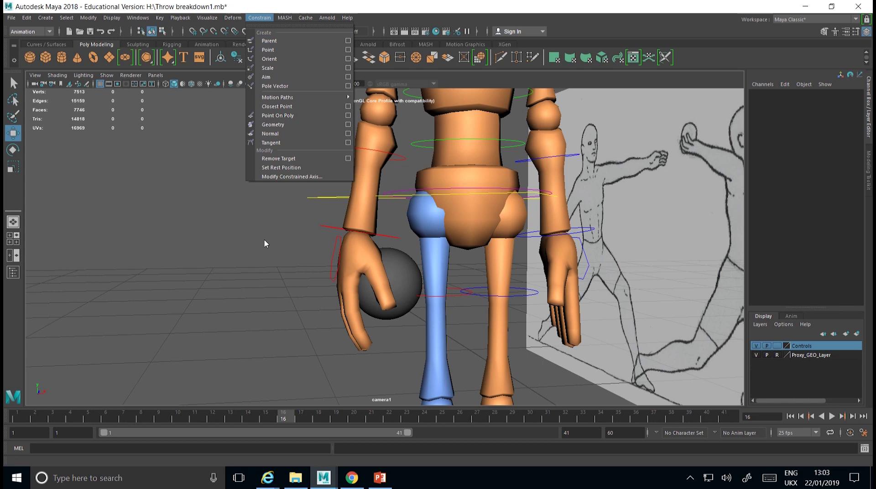
click(271, 257)
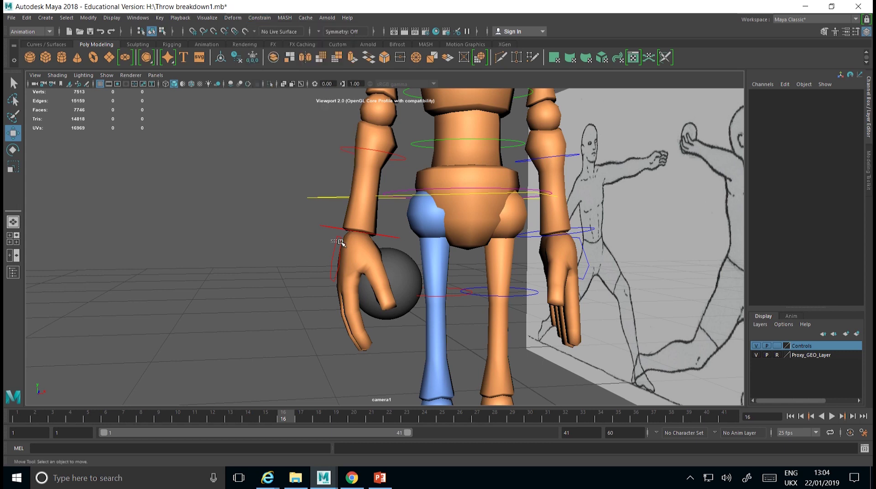
click(333, 242)
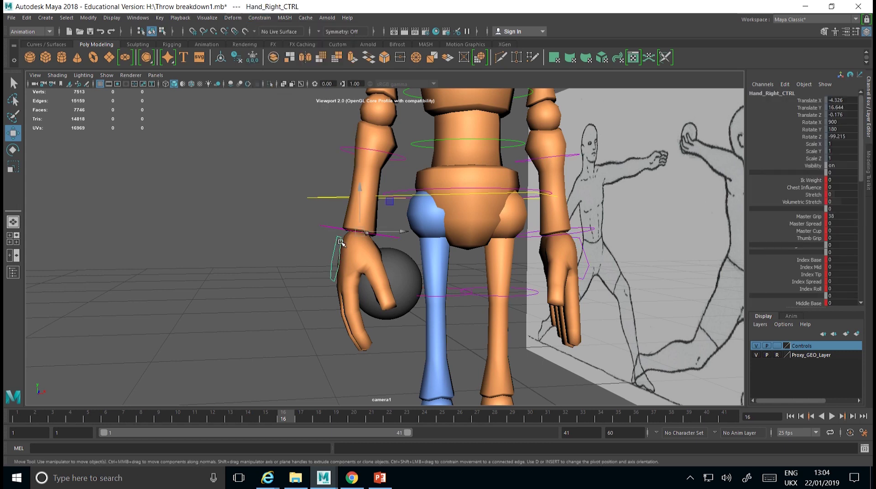
shift+click(402, 265)
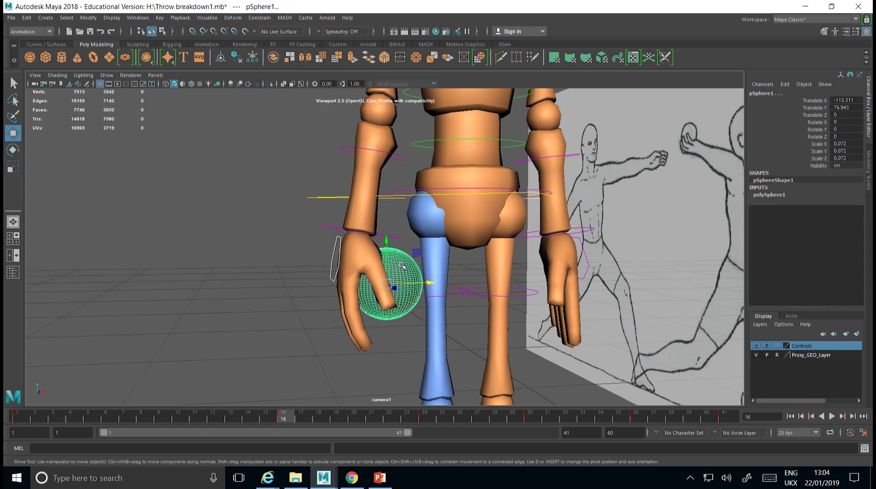
click(260, 18)
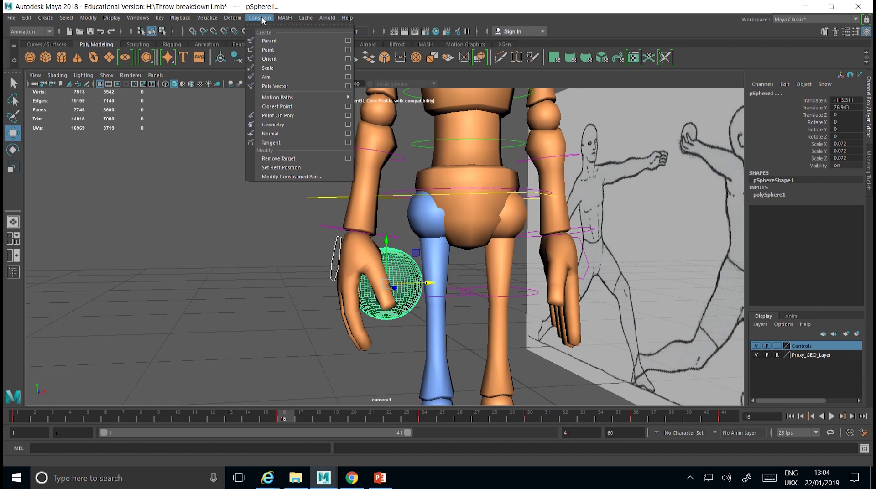
click(269, 40)
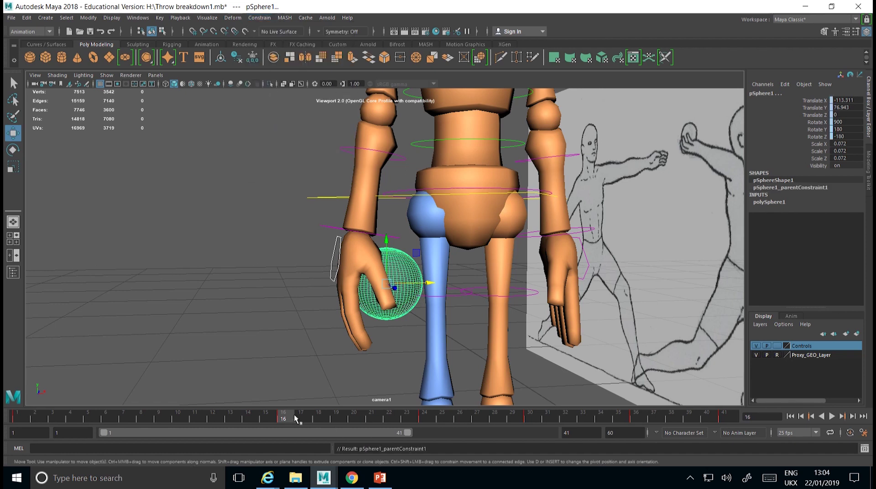
Go to the release pose at frame 38 and duplicate the ball along with the selected right hand control
drag(294, 415, 657, 420)
click(677, 419)
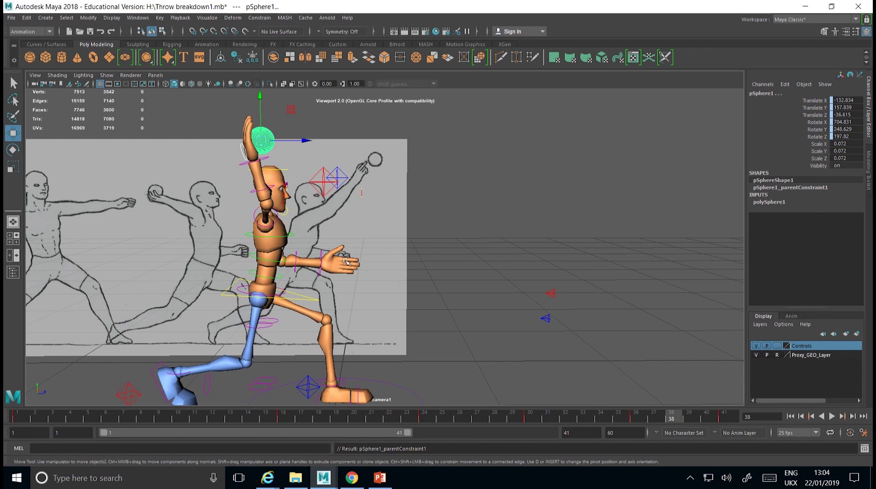
alt+right_drag(343, 268, 375, 300)
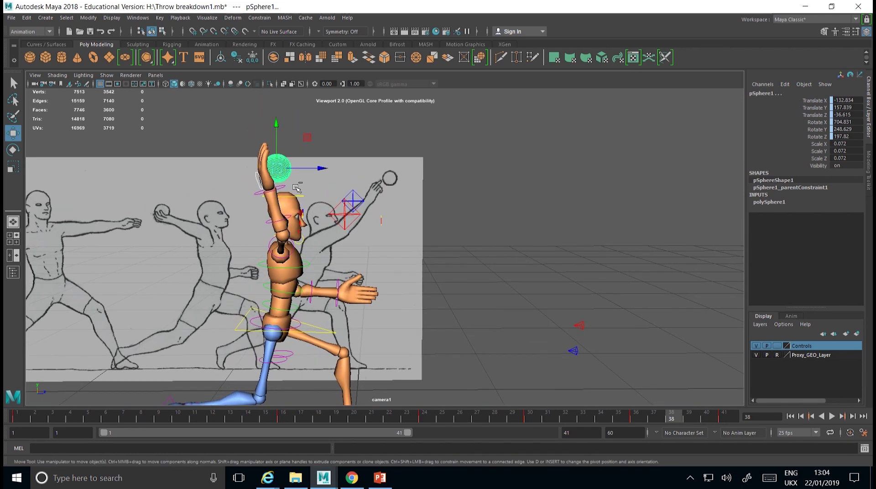
key(ctrl+d)
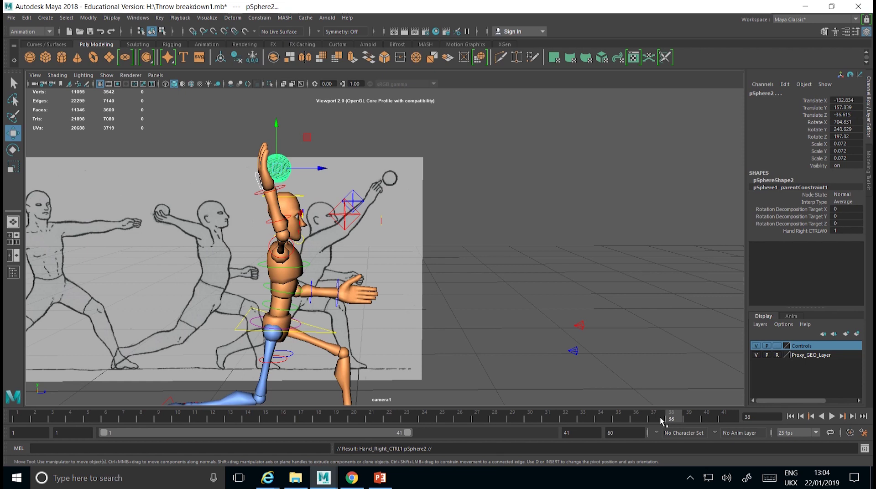
Go to frame 37 and rename the original ball held in the hand as ball1
click(656, 418)
click(208, 179)
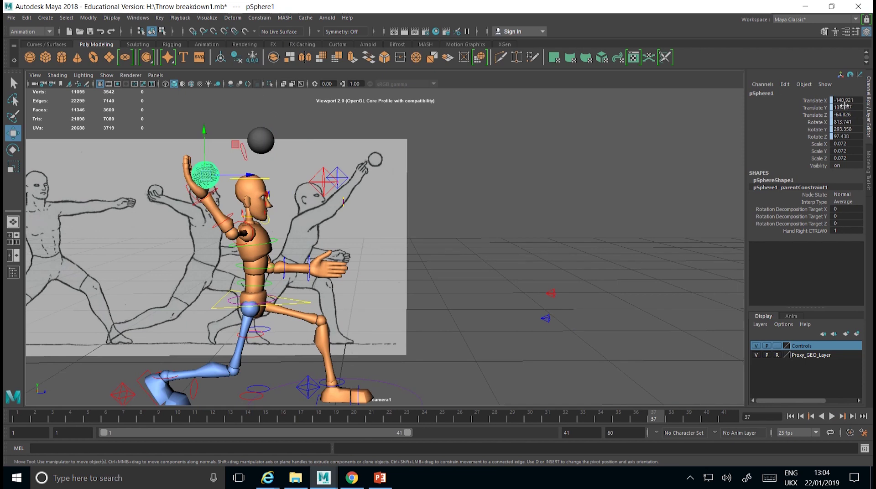
double_click(765, 93)
text(ball)
key(Return)
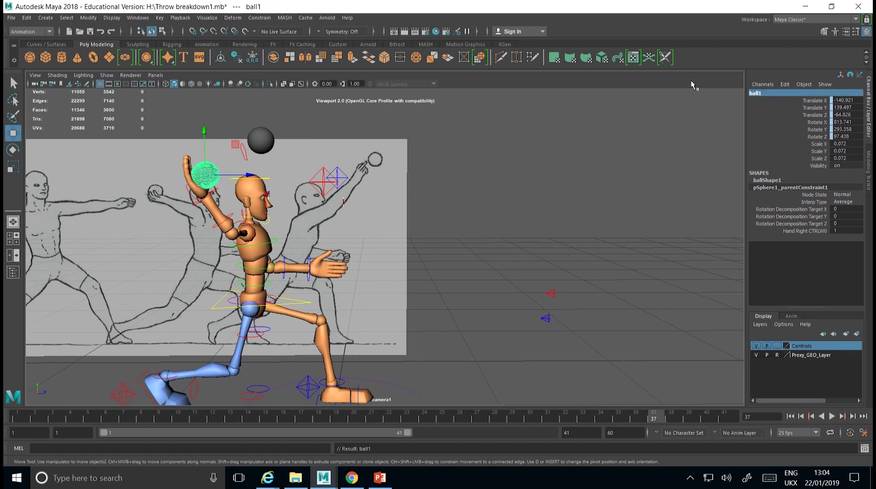
Rename the duplicated ball above the character's head as ball2
click(262, 149)
double_click(758, 94)
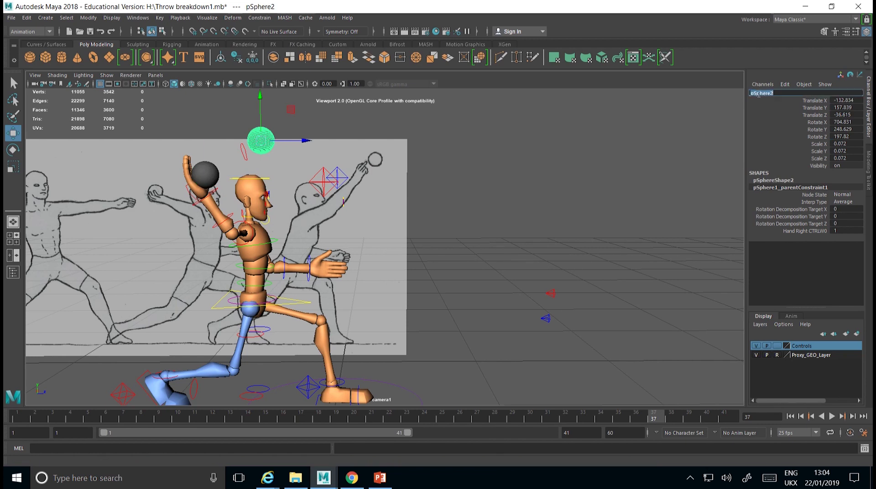
text(ba)
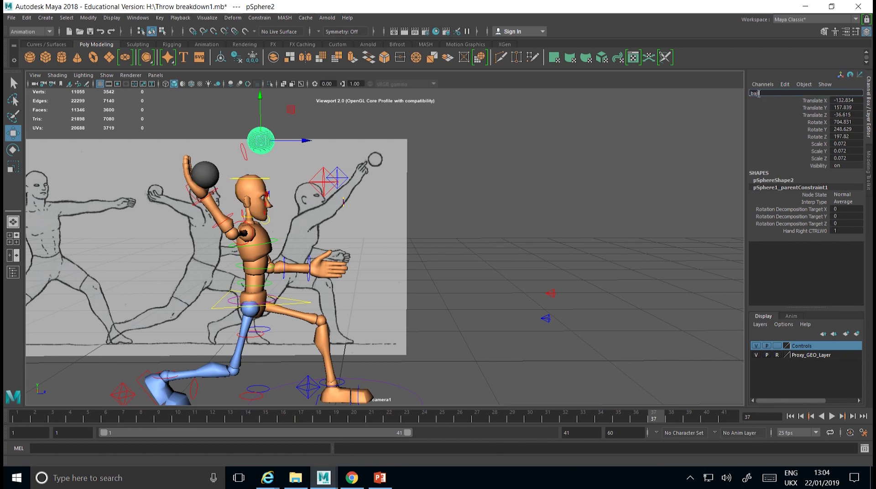
text(ll)
key(Return)
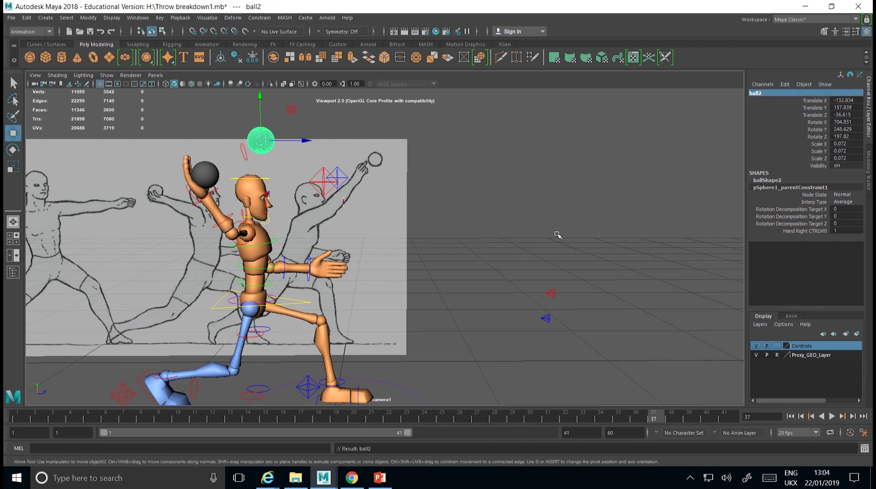
Key ball2 at frame 38, and at frame 41 key it moved forward and up to about Translate Z 132, Translate Y 169
drag(653, 421, 679, 417)
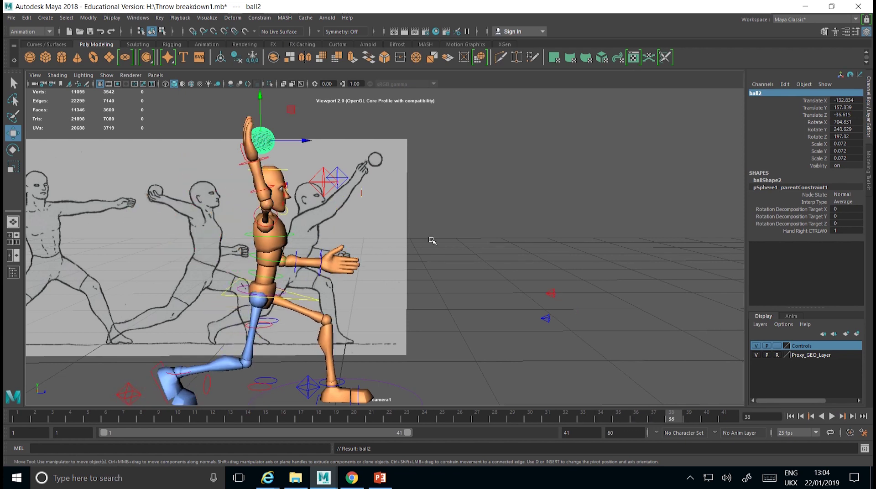
key(s)
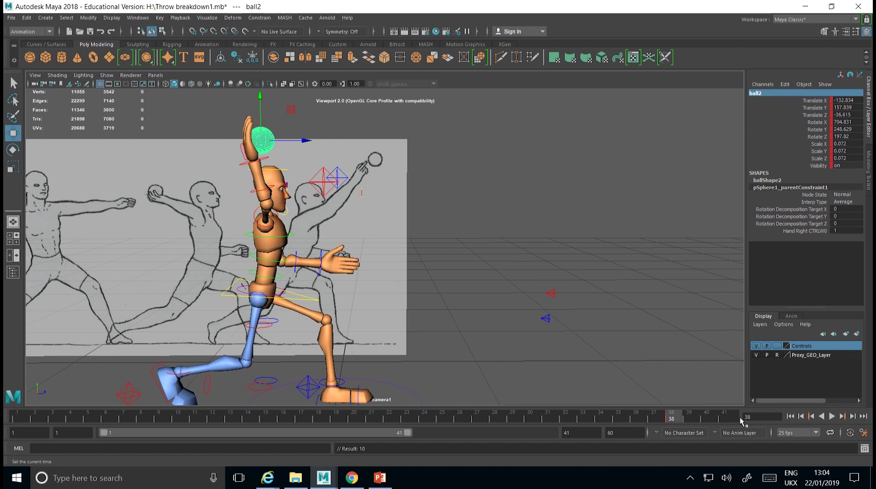
drag(675, 418, 734, 418)
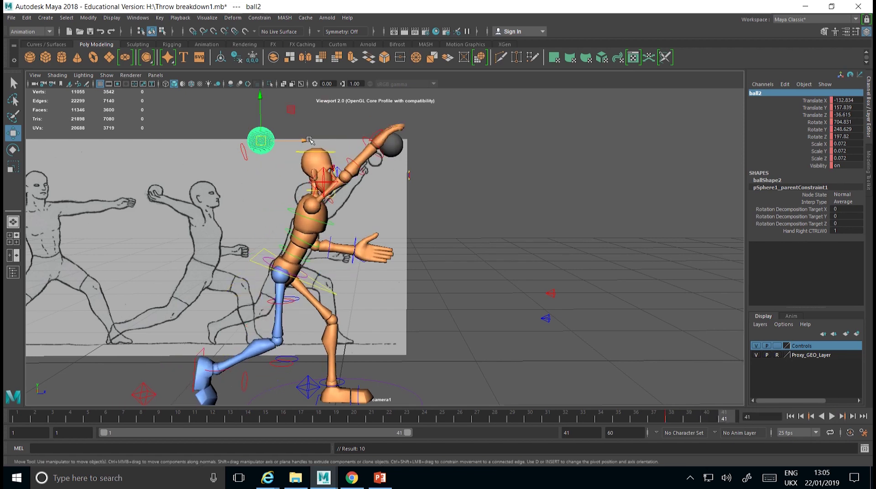
drag(309, 140, 622, 140)
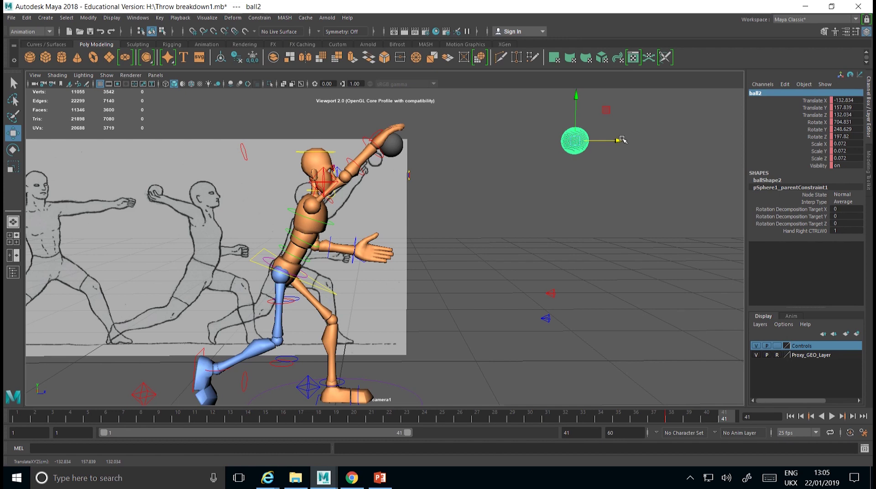
drag(579, 119, 573, 95)
key(s)
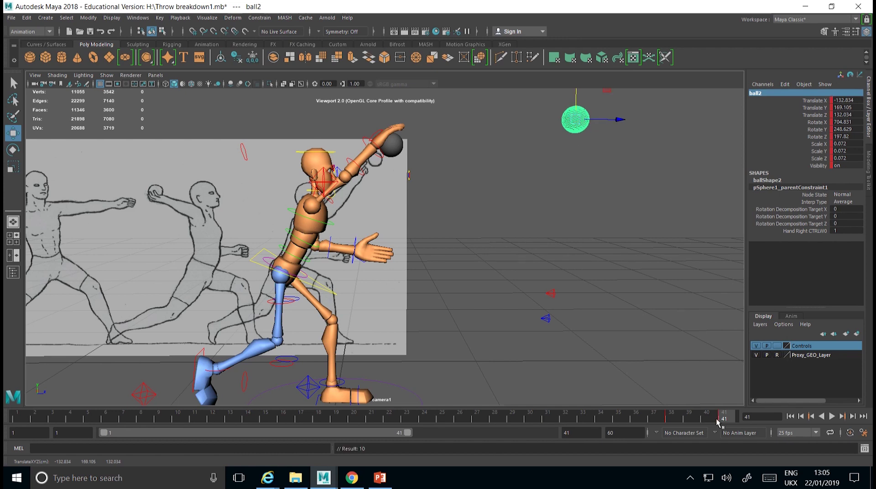
Go to frame 37, select ball1 in the hand, and key only its Visibility as on
drag(724, 422, 656, 400)
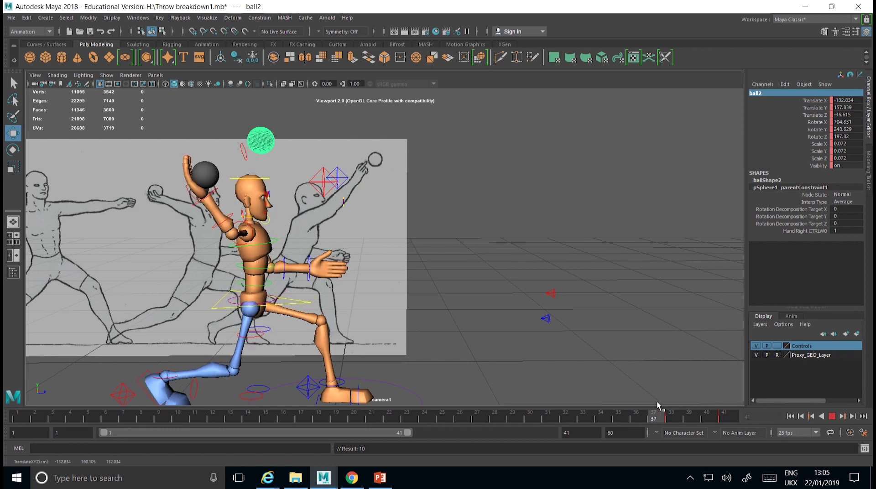
click(205, 175)
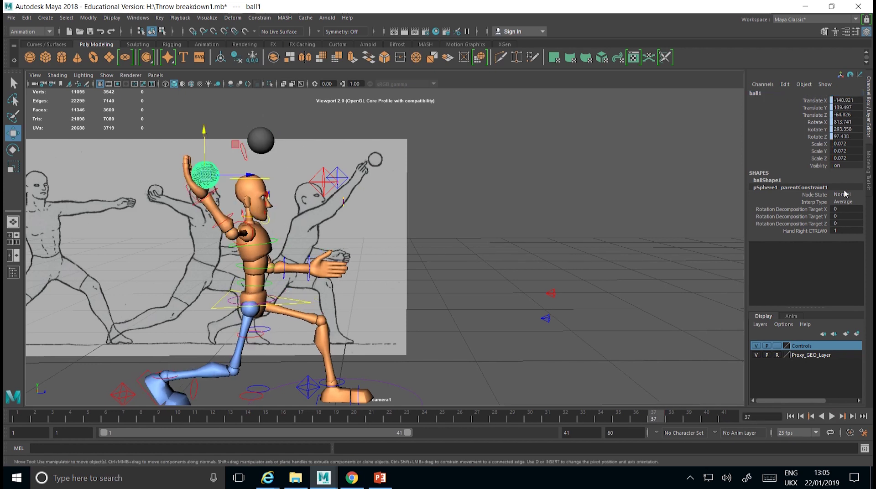
click(866, 36)
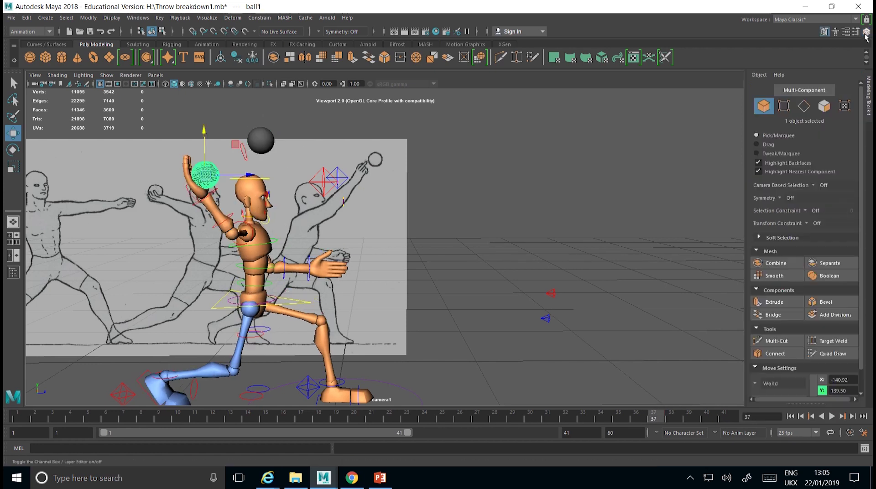
click(865, 36)
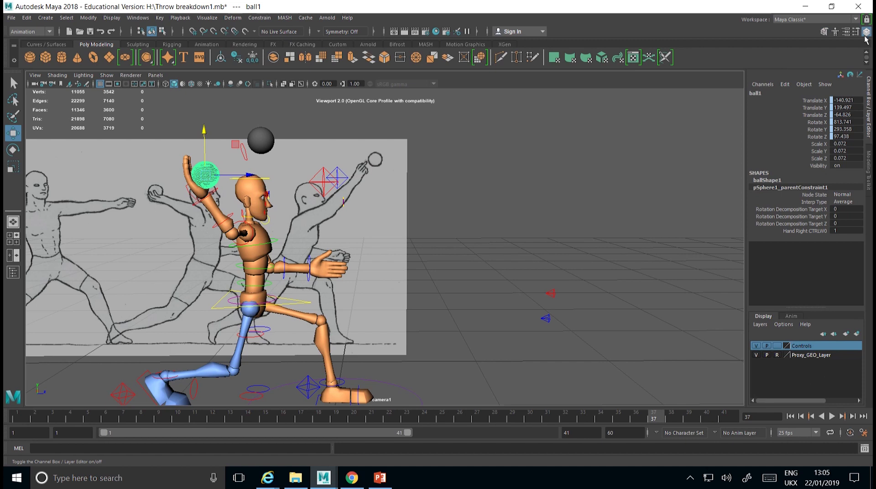
double_click(839, 166)
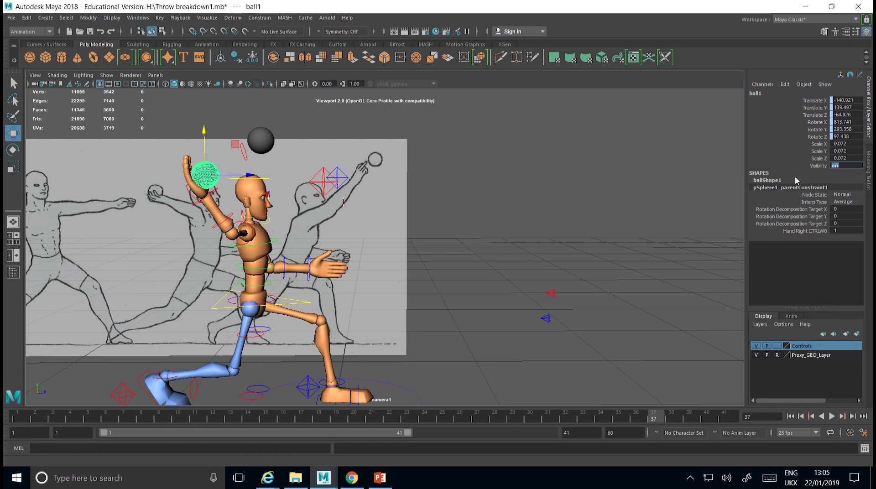
click(819, 167)
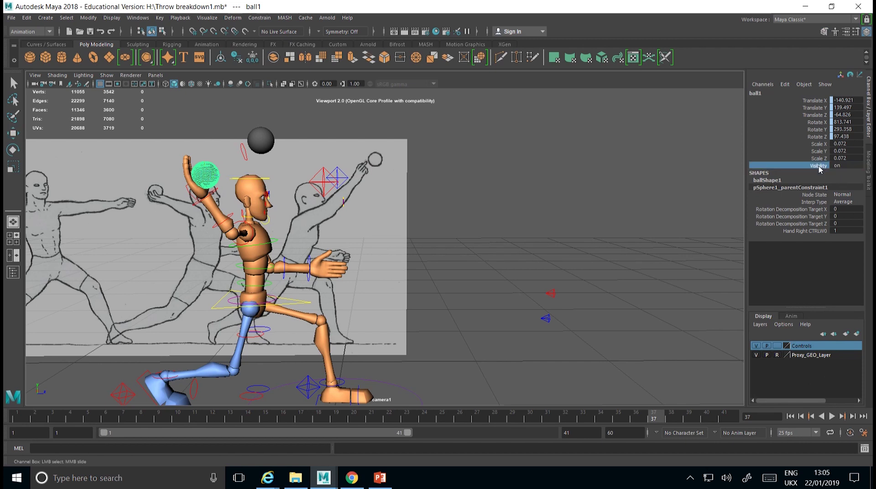
right_click(820, 168)
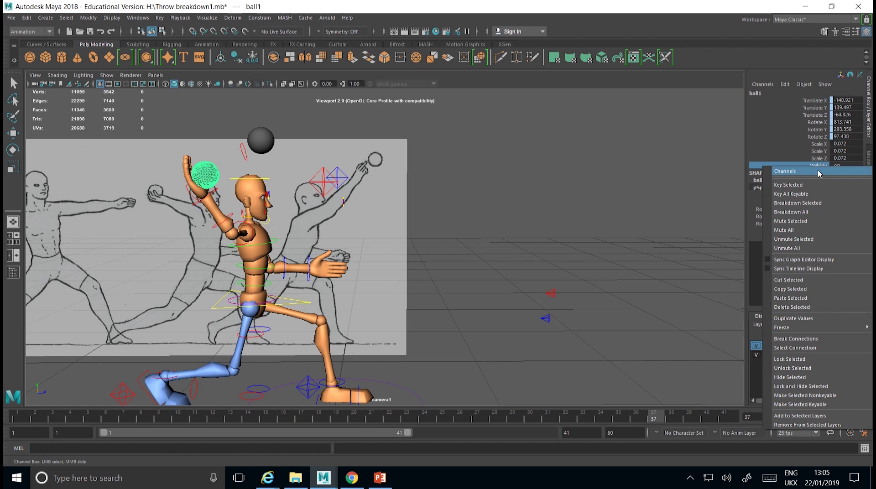
click(799, 185)
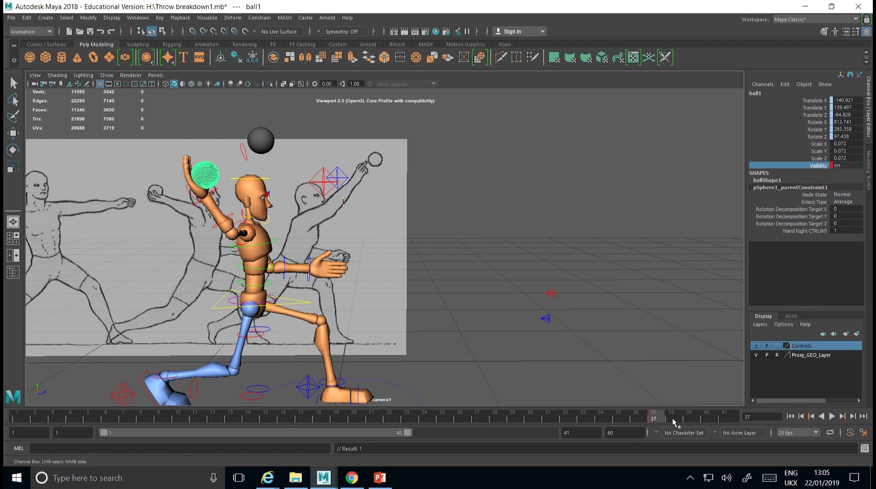
At frame 38, turn ball1's Visibility off and key that channel, checking the change by scrubbing back to frame 36
click(671, 417)
double_click(843, 165)
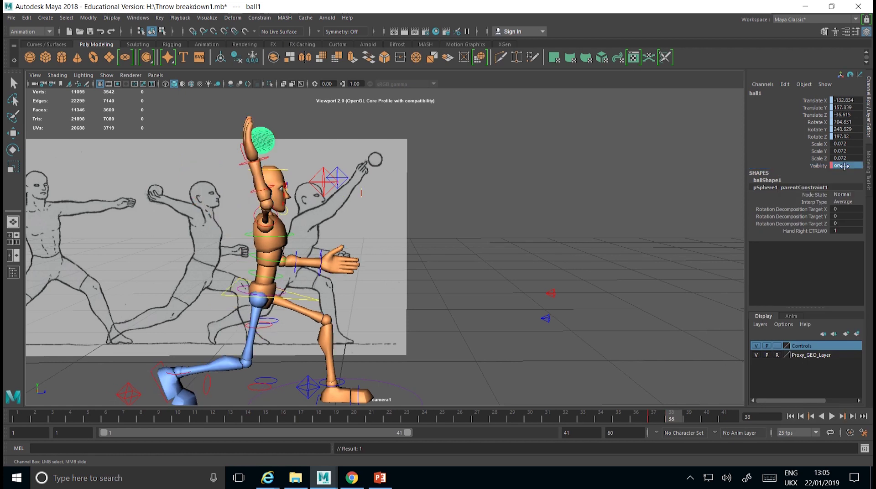
key(Return)
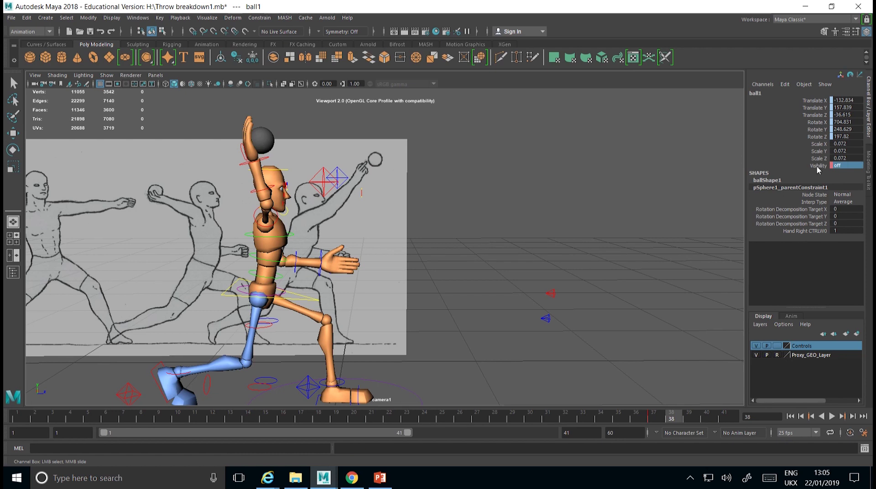
click(819, 166)
right_click(818, 169)
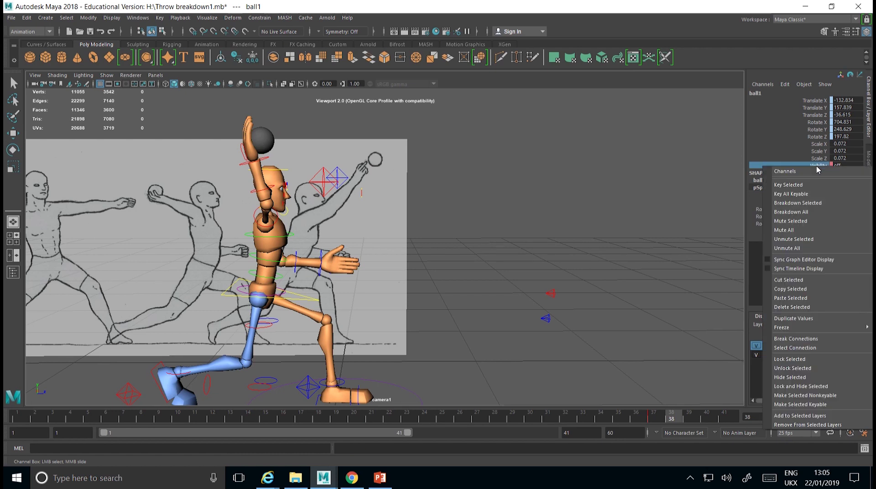
click(789, 185)
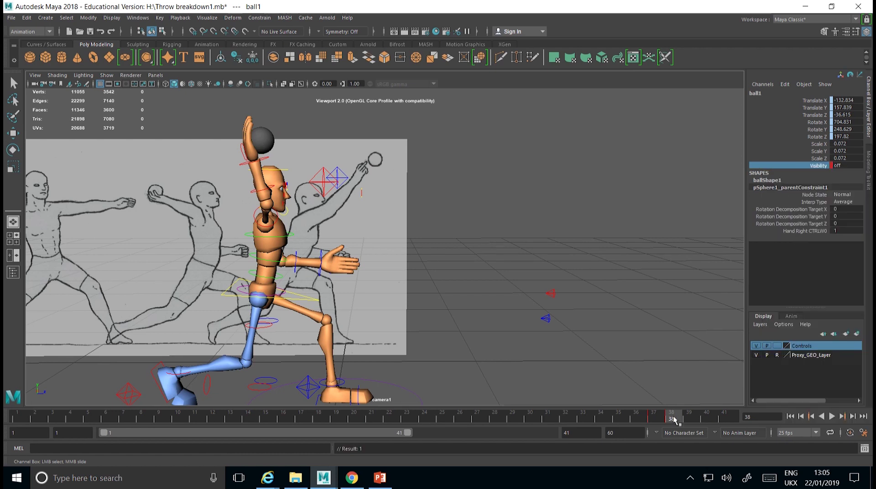
drag(675, 421, 636, 419)
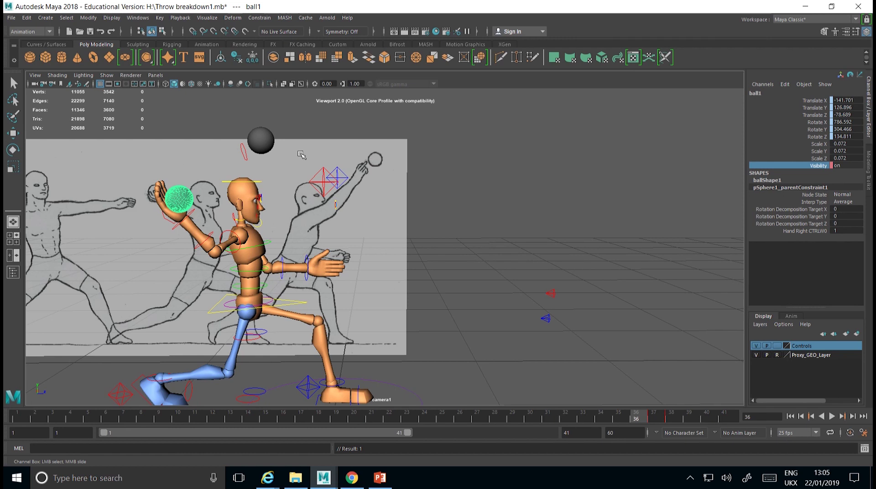
At frame 37, select ball2 above the head, set its Visibility to 0 and key that channel
click(655, 418)
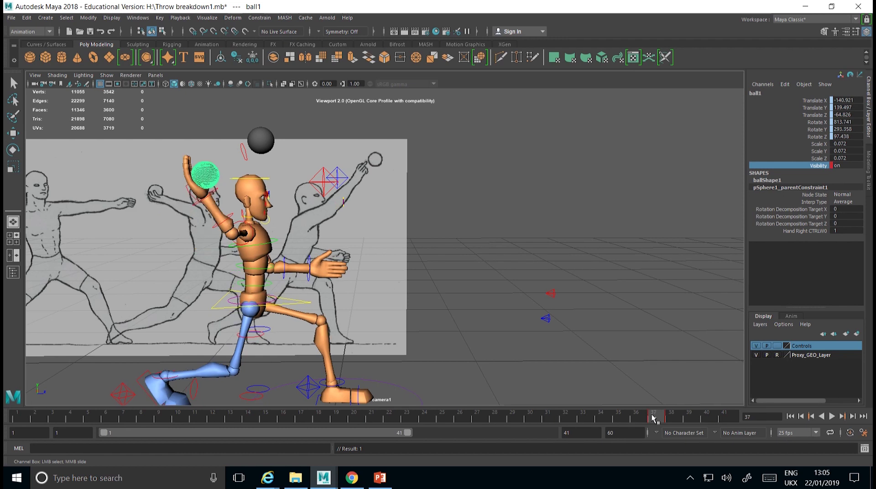
click(266, 145)
double_click(842, 167)
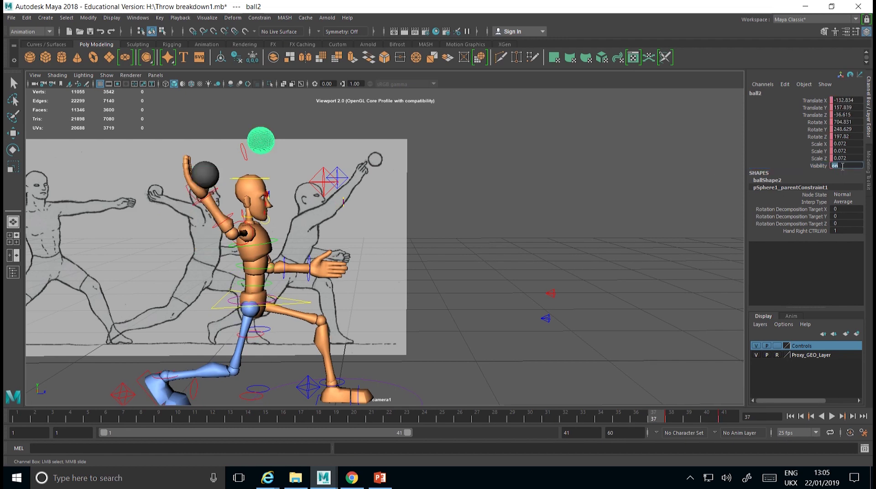
text(0)
key(Return)
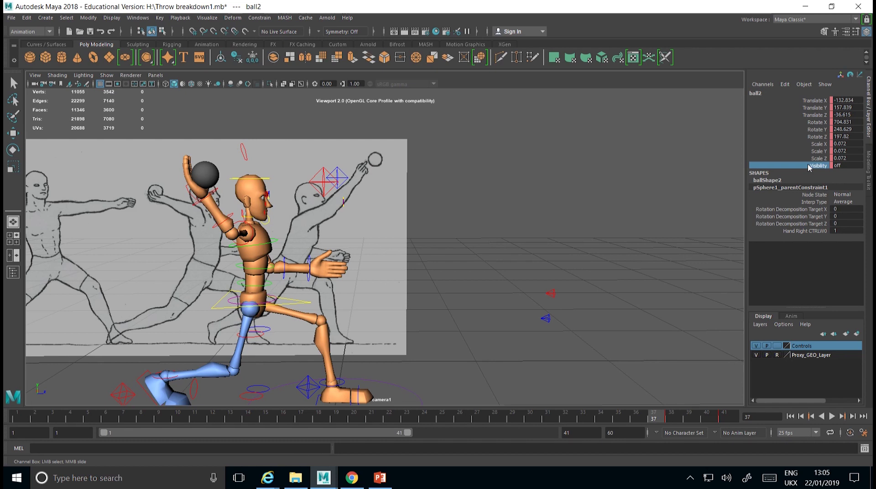
right_click(807, 164)
click(810, 182)
Go to frame 38 and scrub back and forth around the release to check the visibility swap between ball1 and ball2
click(672, 417)
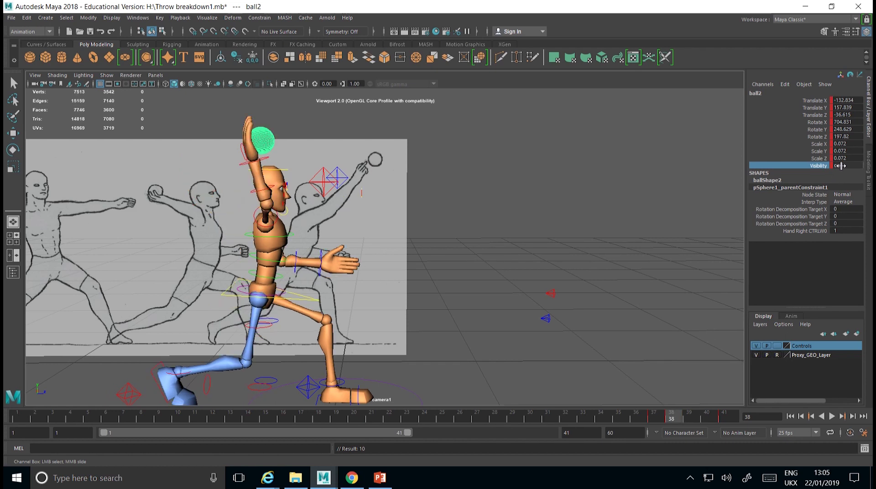
drag(679, 420, 619, 417)
click(684, 421)
mouse_move(668, 423)
mouse_down()
mouse_move(657, 418)
mouse_move(724, 418)
mouse_move(630, 417)
mouse_up()
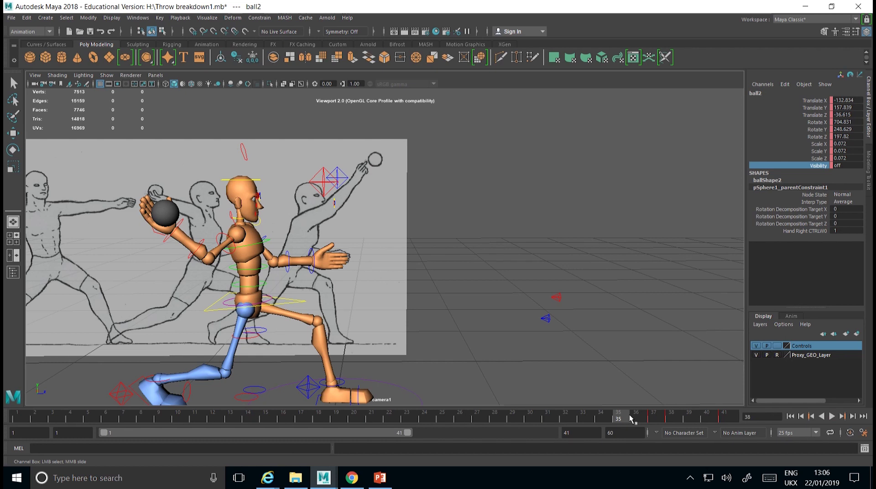